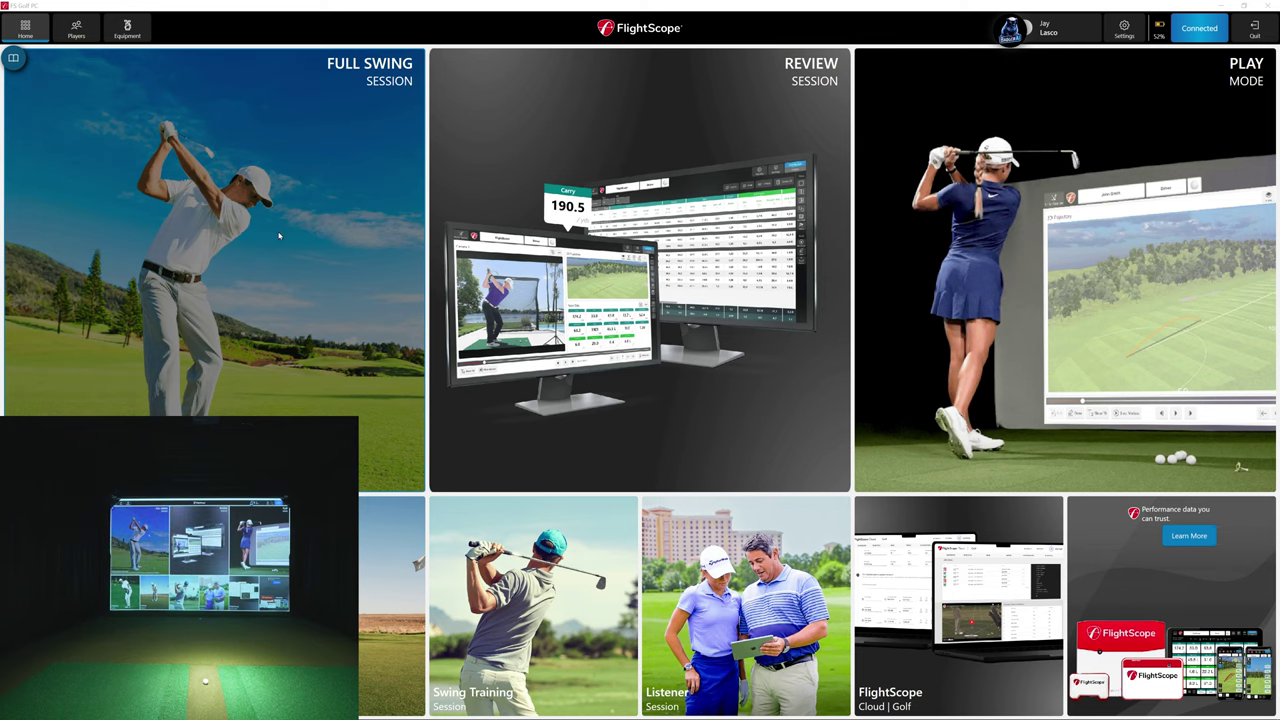
Begin a Full Swing session setup in Limited Flight mode, keep the radar setup defaults, and show the calibration controls during target alignment.
{"action": "left_click", "coordinate": [280, 236]}
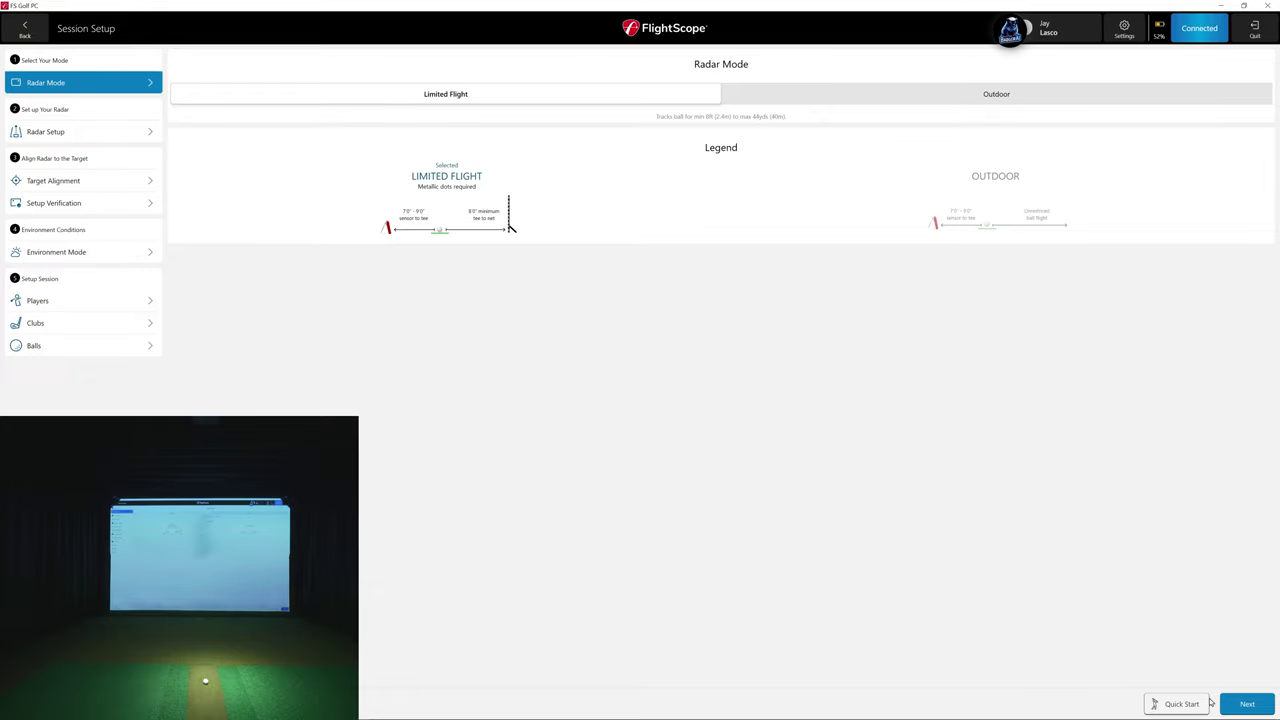
{"action": "left_click", "coordinate": [1245, 705]}
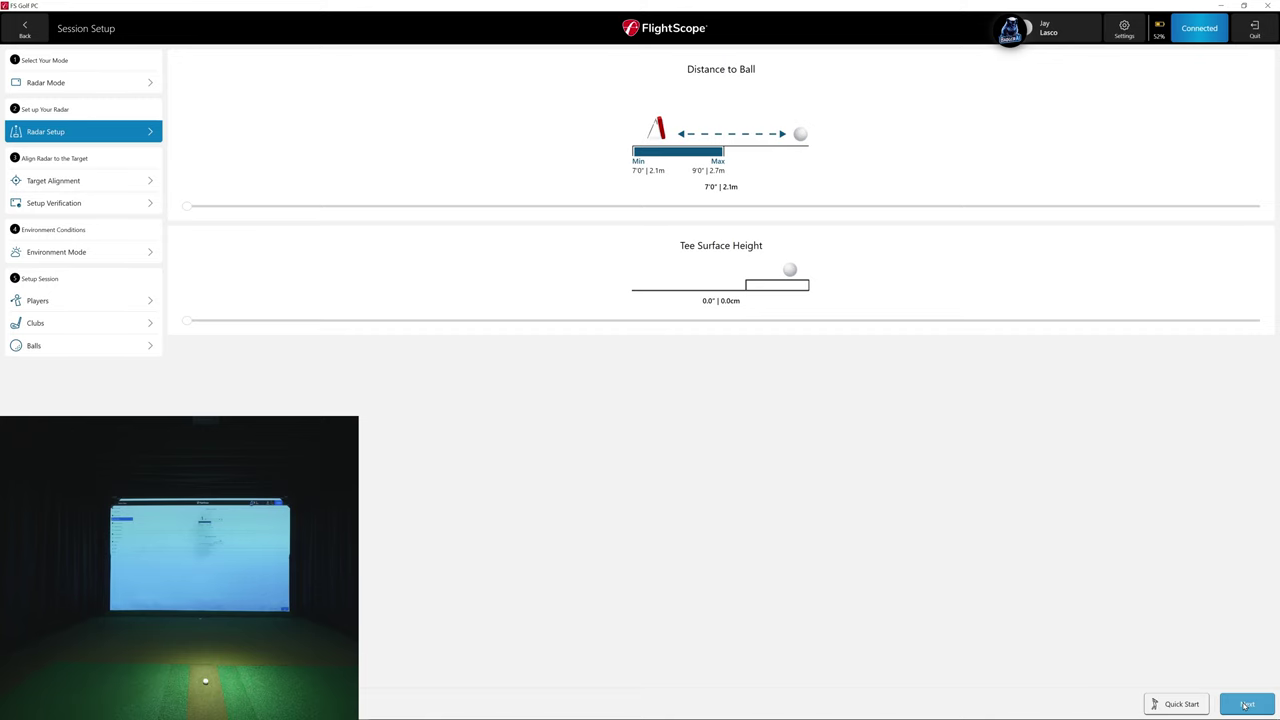
{"action": "left_click", "coordinate": [1245, 705]}
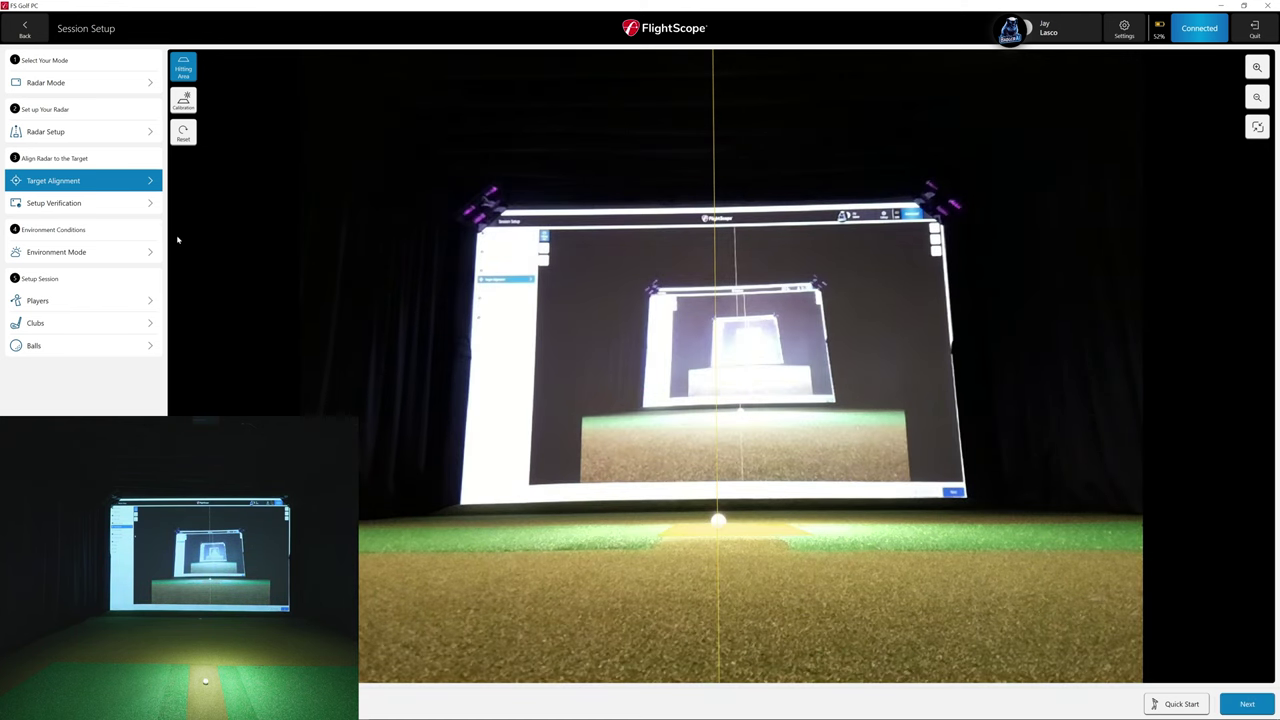
{"action": "left_click", "coordinate": [188, 103]}
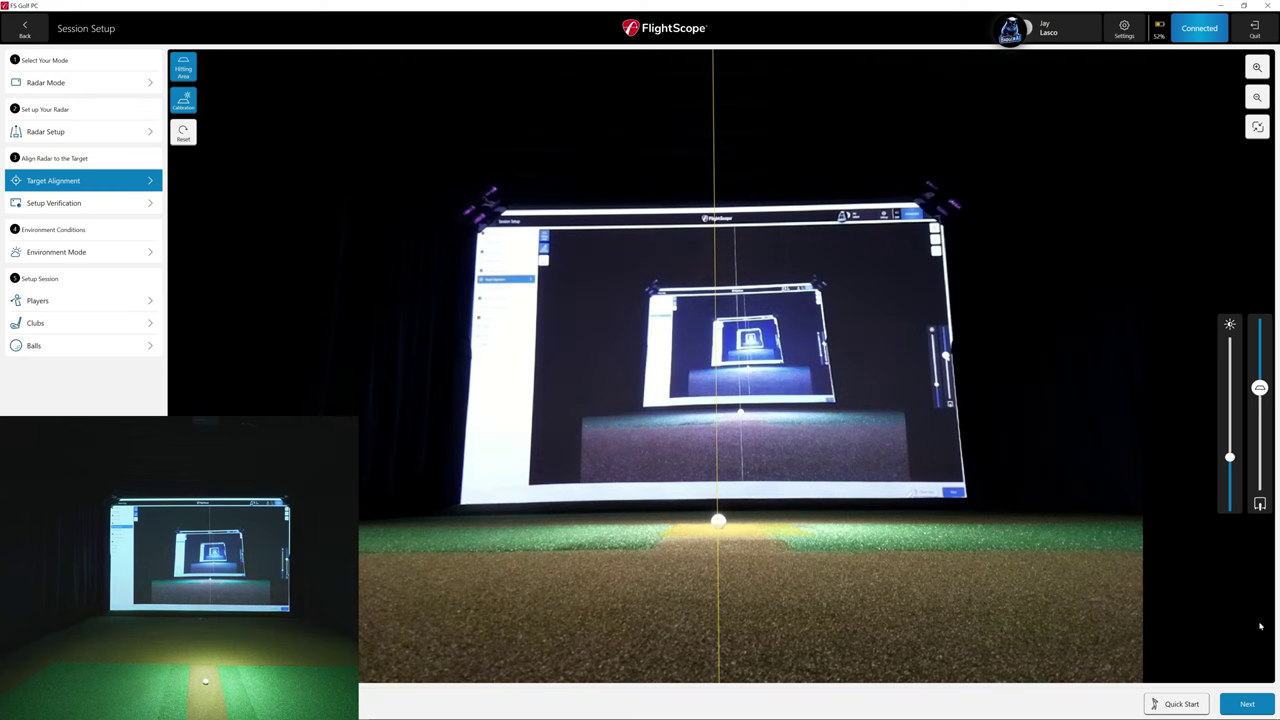
{"action": "left_click", "coordinate": [1247, 704]}
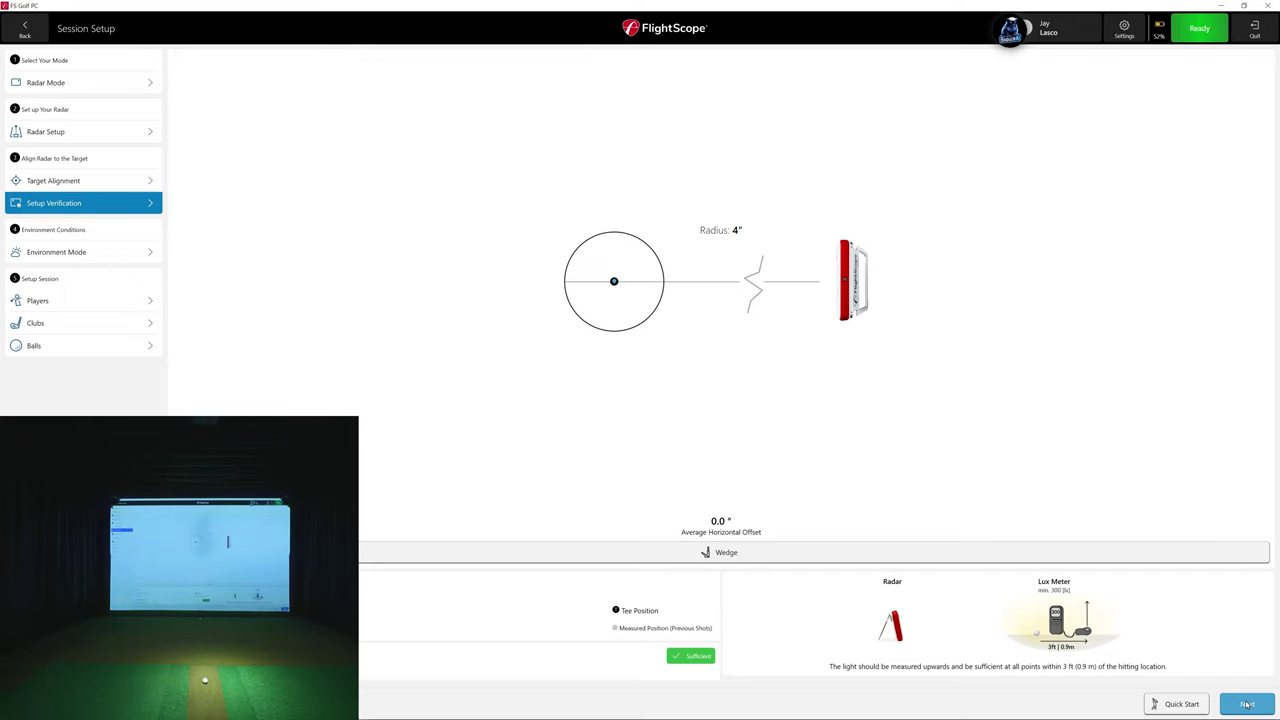
Accept the setup verification, FS Standard Sea Level conditions, selected player, club and RCT ball, and start the new session.
{"action": "left_click", "coordinate": [1246, 704]}
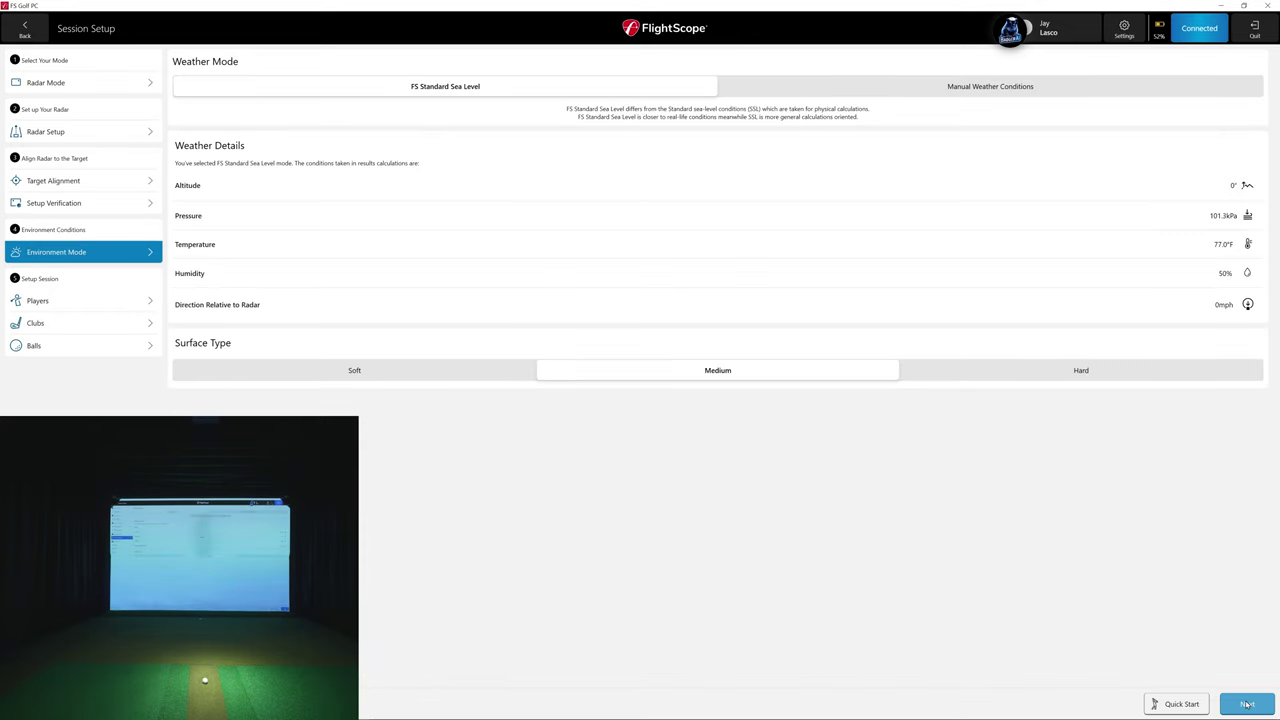
{"action": "left_click", "coordinate": [1246, 704]}
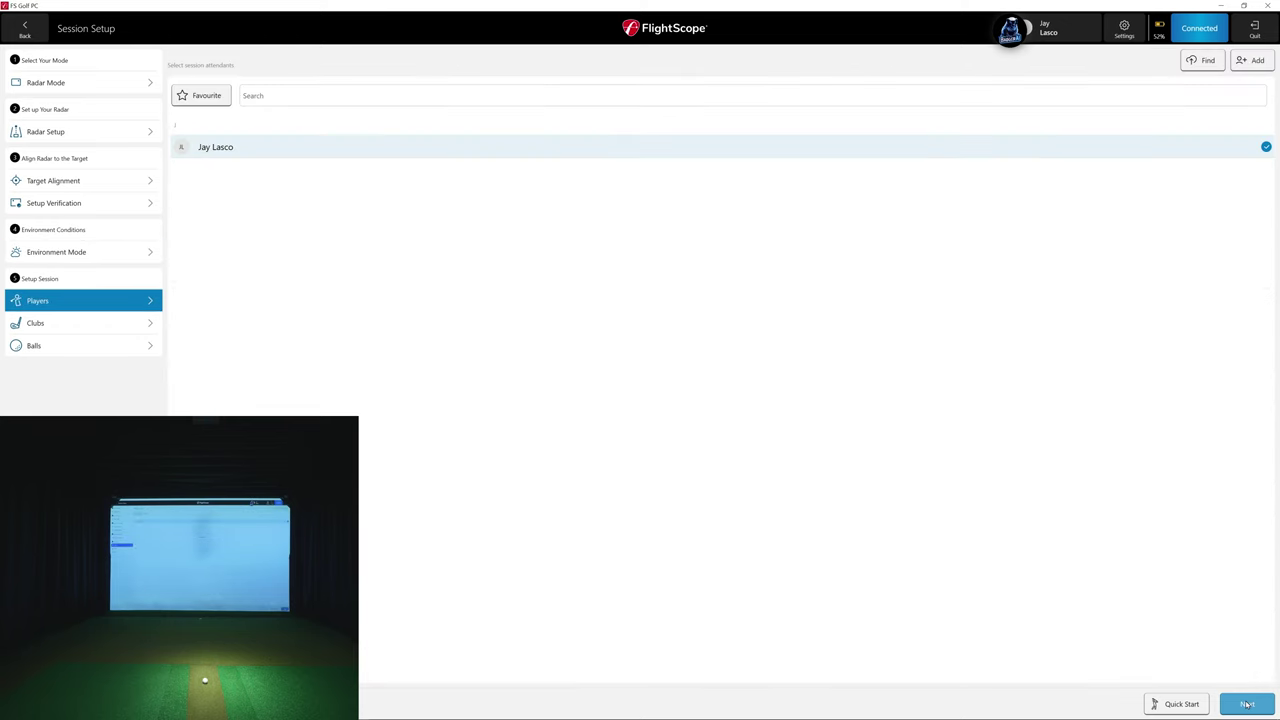
{"action": "left_click", "coordinate": [1246, 704]}
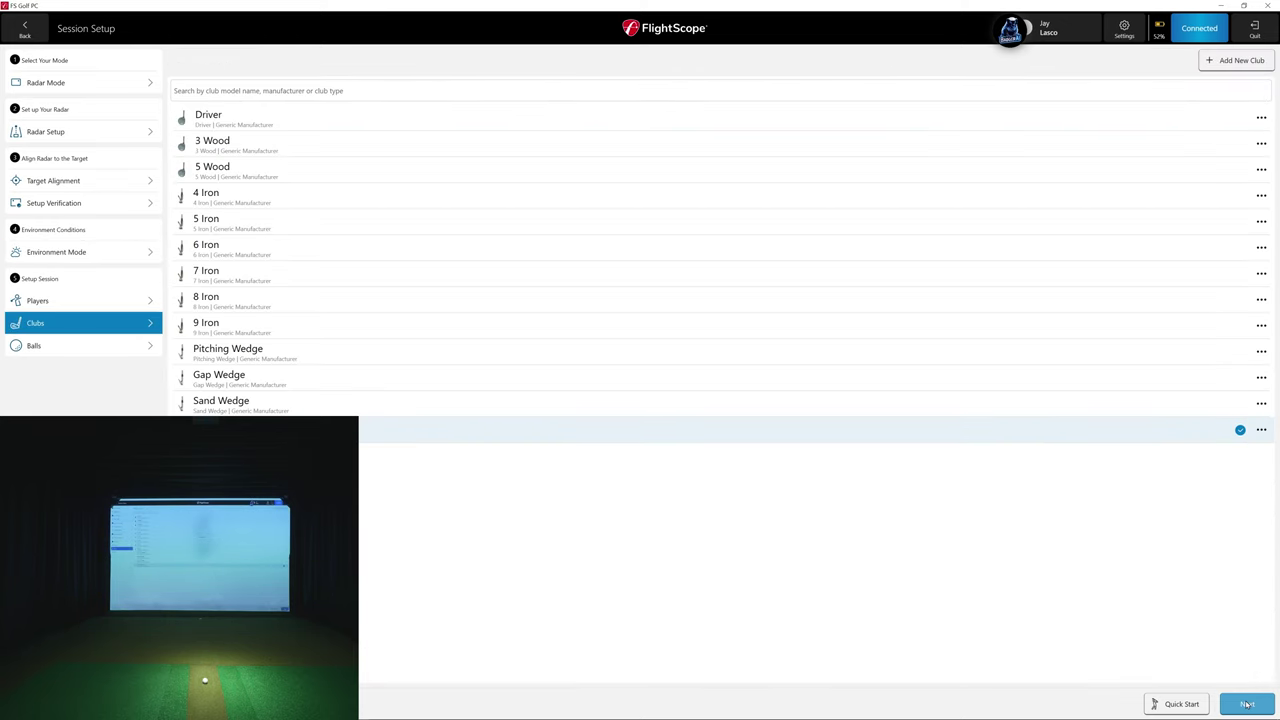
{"action": "left_click", "coordinate": [1246, 704]}
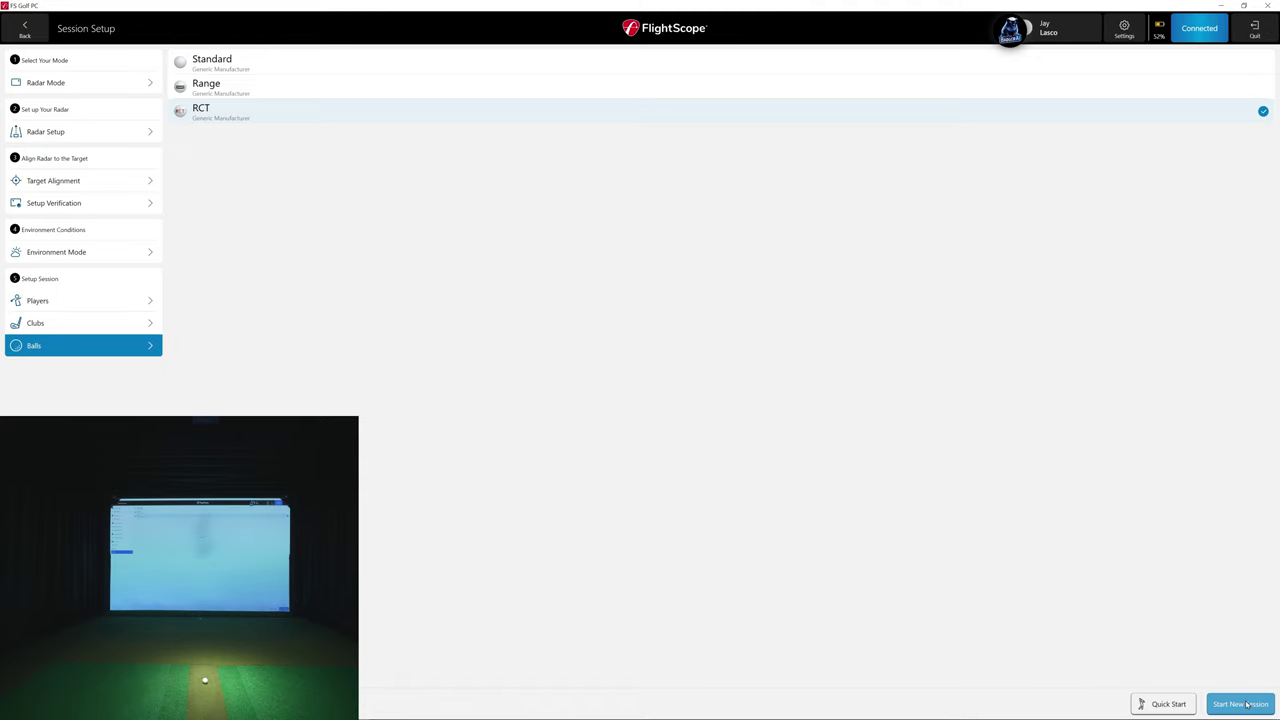
{"action": "left_click", "coordinate": [1245, 704]}
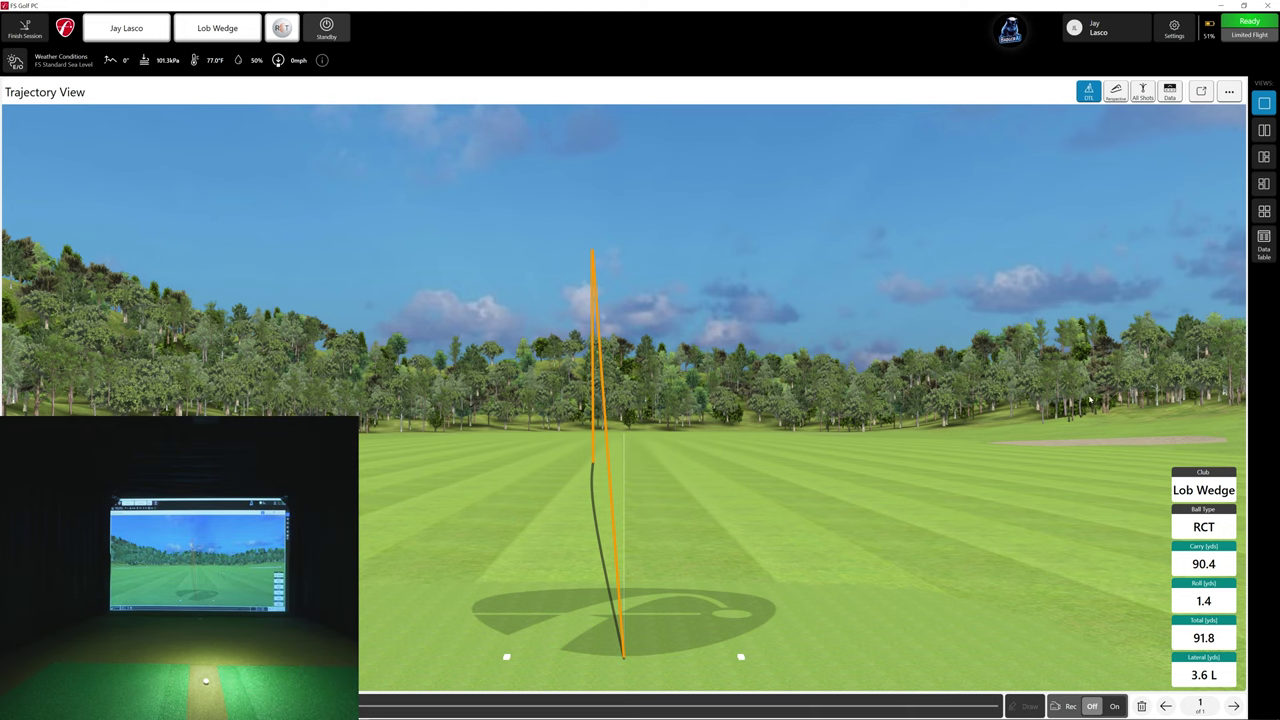
Change the session view from Trajectory View to Impact Location and detach it into its own window.
{"action": "left_click", "coordinate": [1236, 93]}
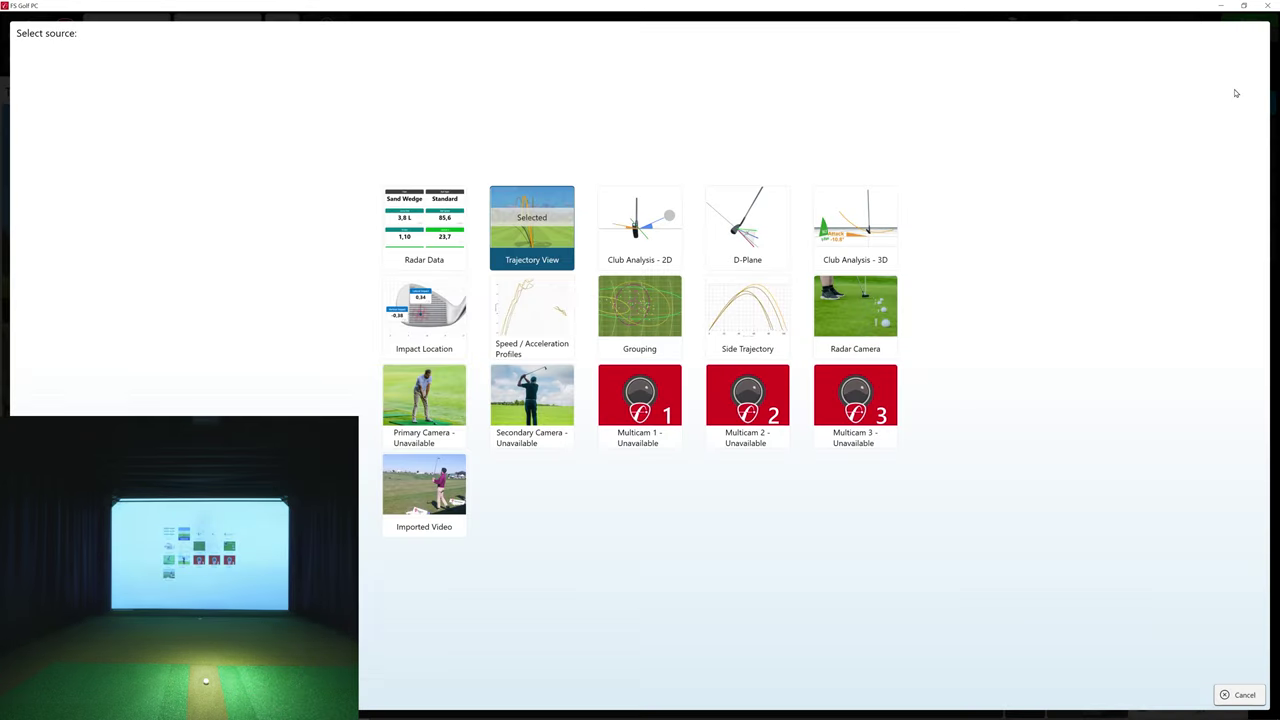
{"action": "left_click", "coordinate": [427, 316]}
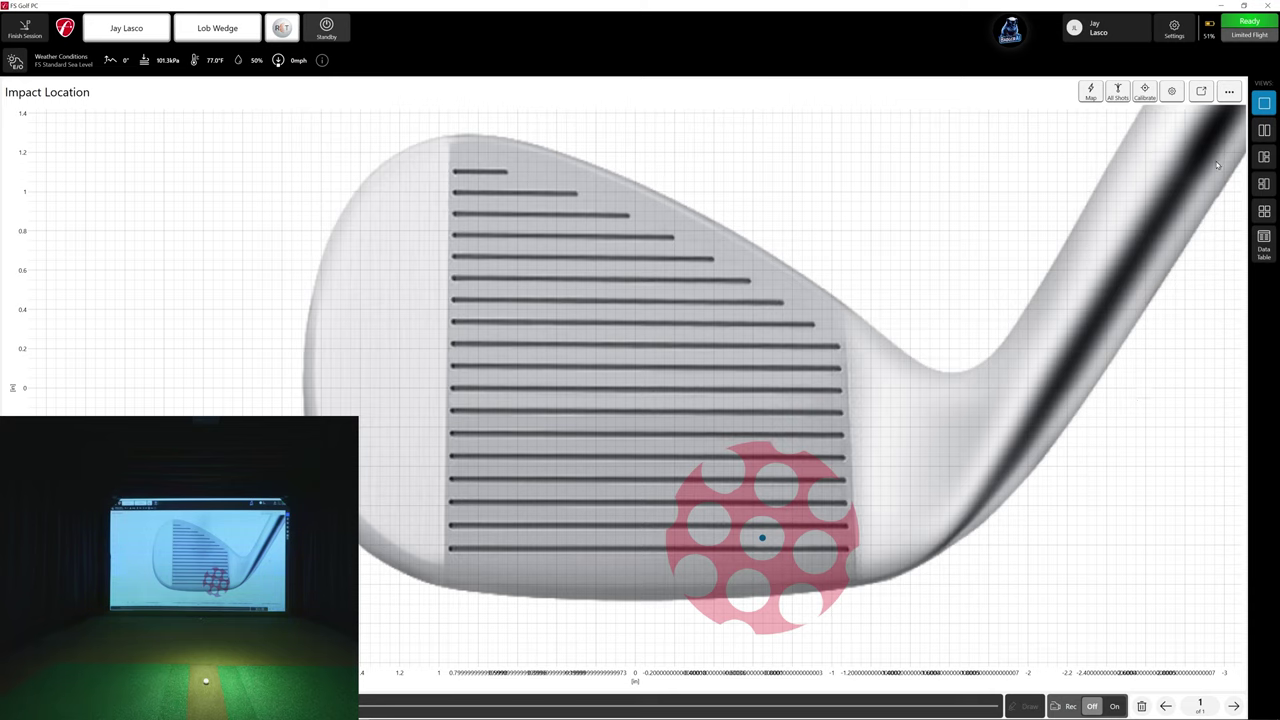
{"action": "left_click", "coordinate": [1202, 92]}
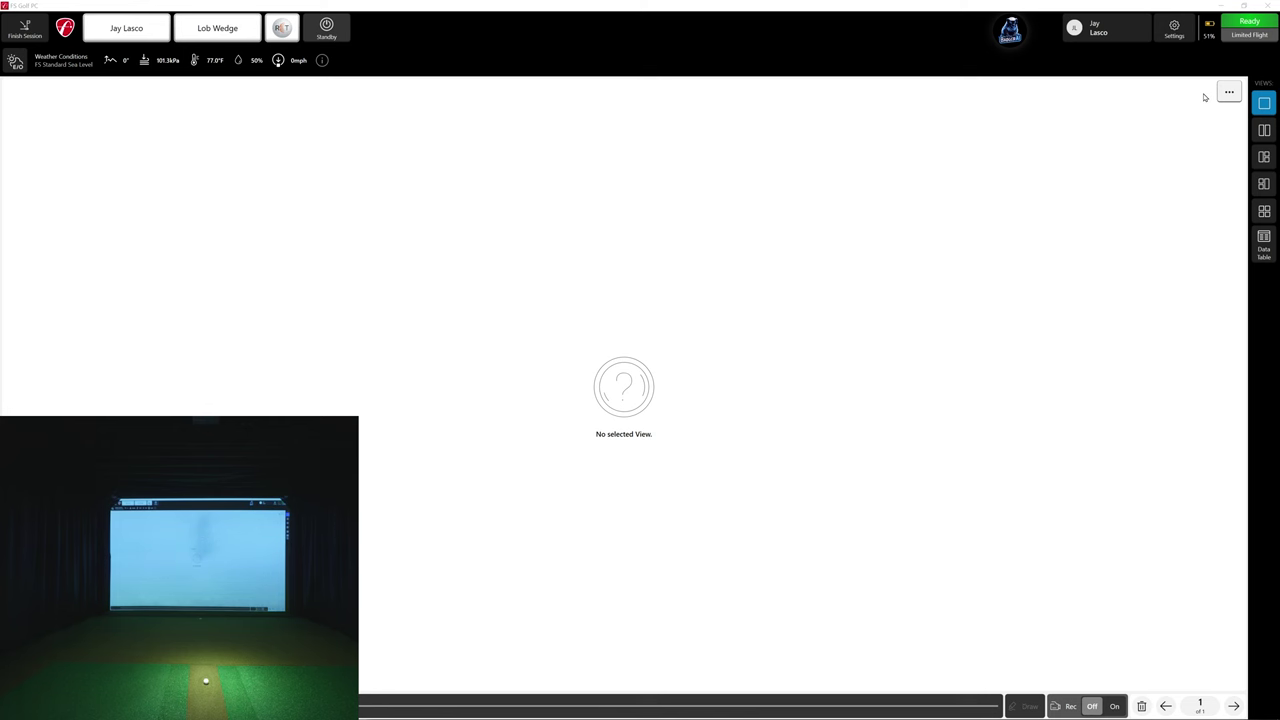
Show the Trajectory View in the emptied main view and toggle the map display in the detached Impact Location window.
{"action": "left_click", "coordinate": [1229, 92]}
{"action": "left_click", "coordinate": [533, 243]}
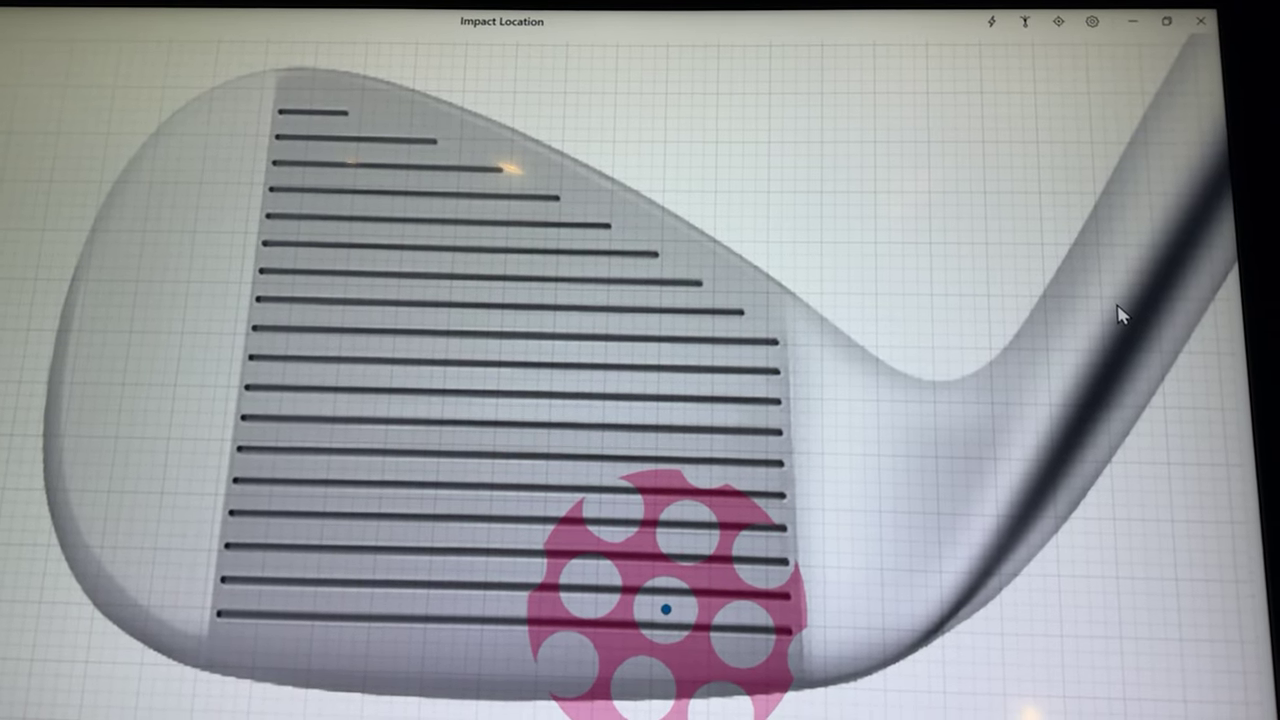
{"action": "left_click", "coordinate": [982, 32]}
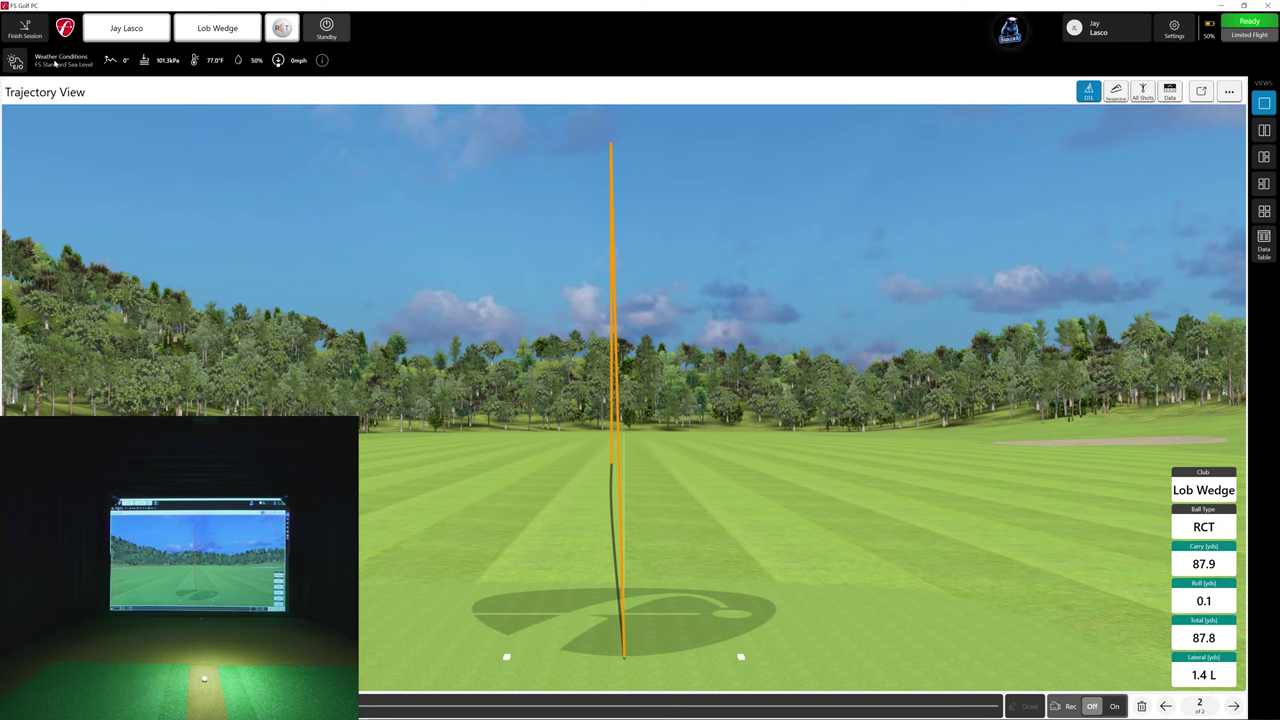
Enable the Environmental Optimizer, set its weather mode to Location, and open the list of saved locations.
{"action": "left_click", "coordinate": [80, 66]}
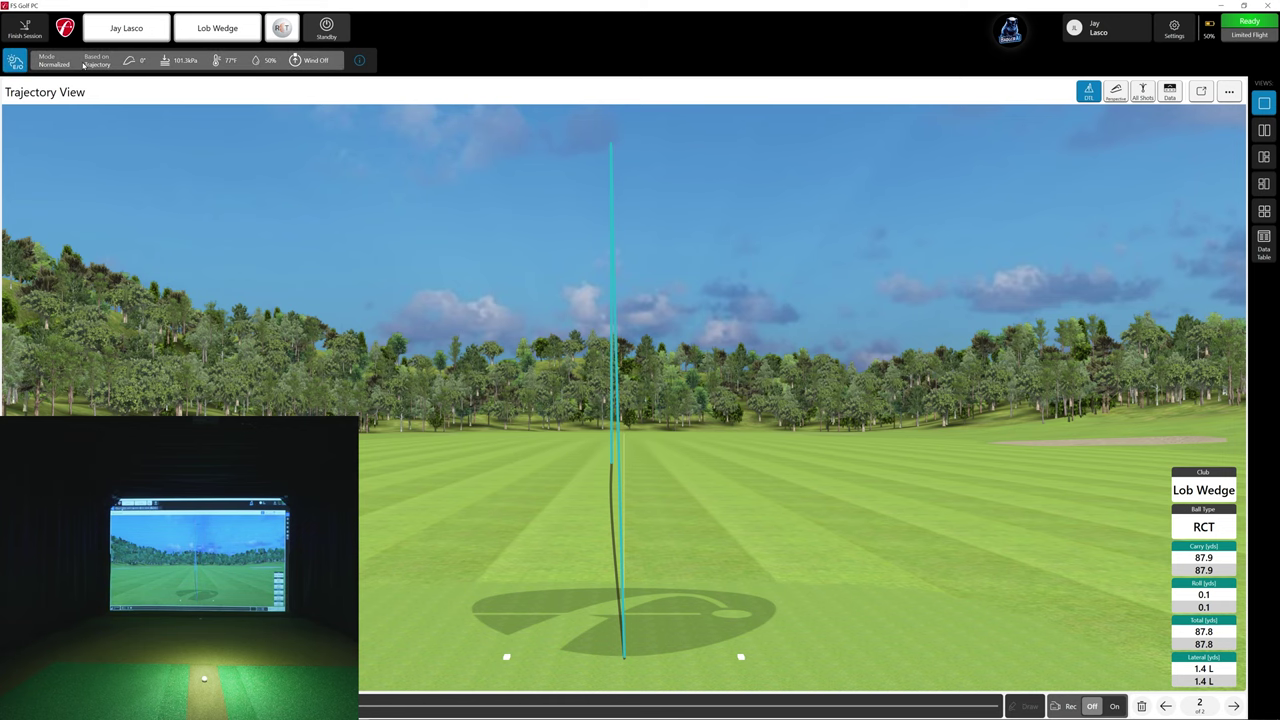
{"action": "left_click", "coordinate": [84, 64]}
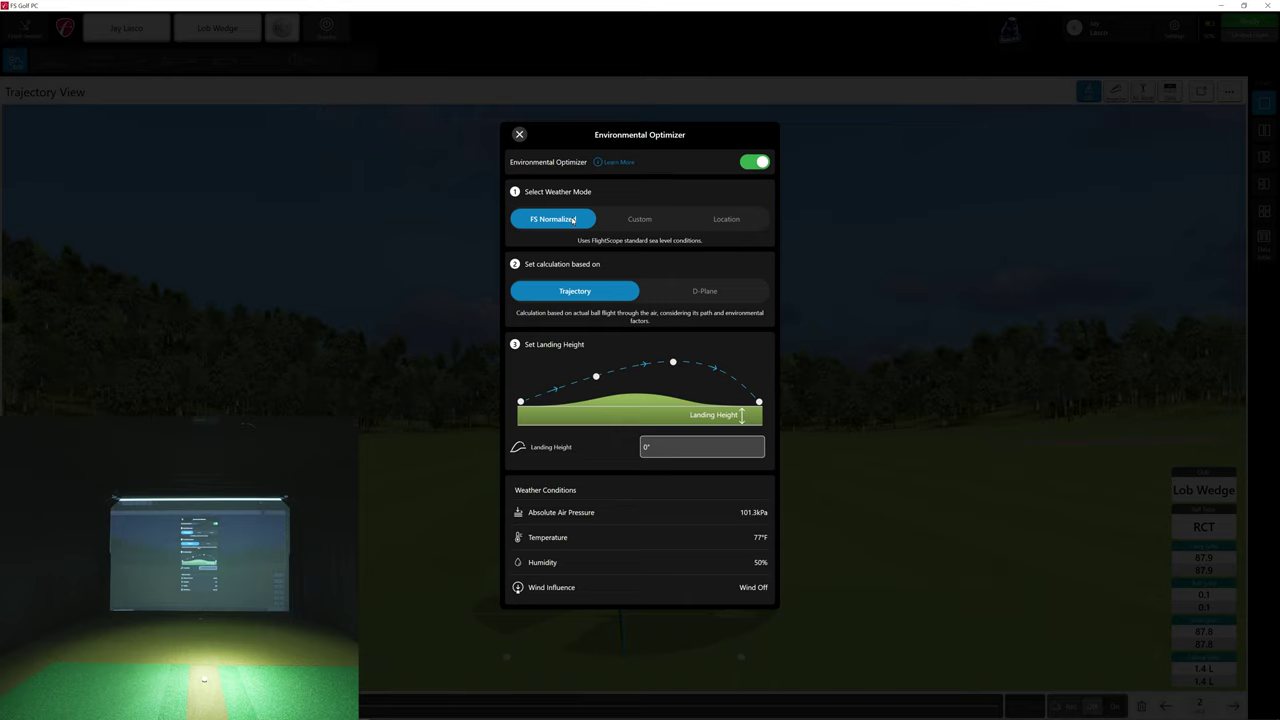
{"action": "left_click", "coordinate": [637, 220]}
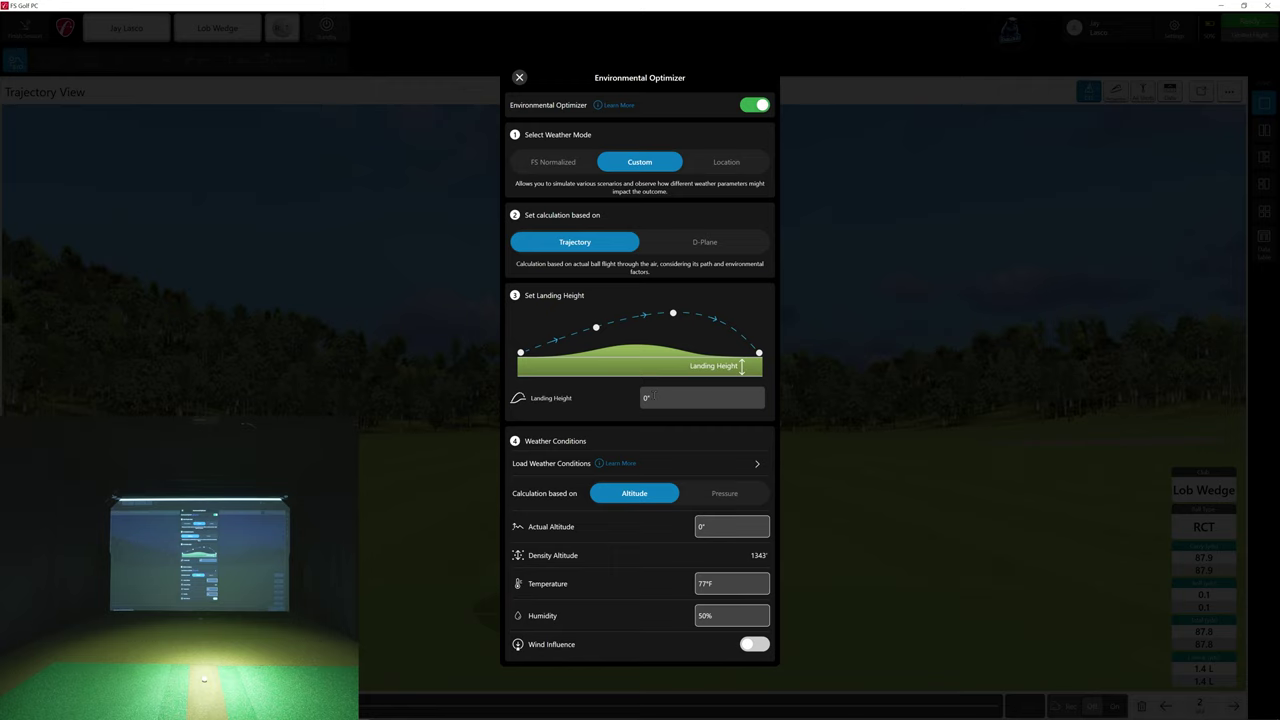
{"action": "left_click", "coordinate": [734, 164]}
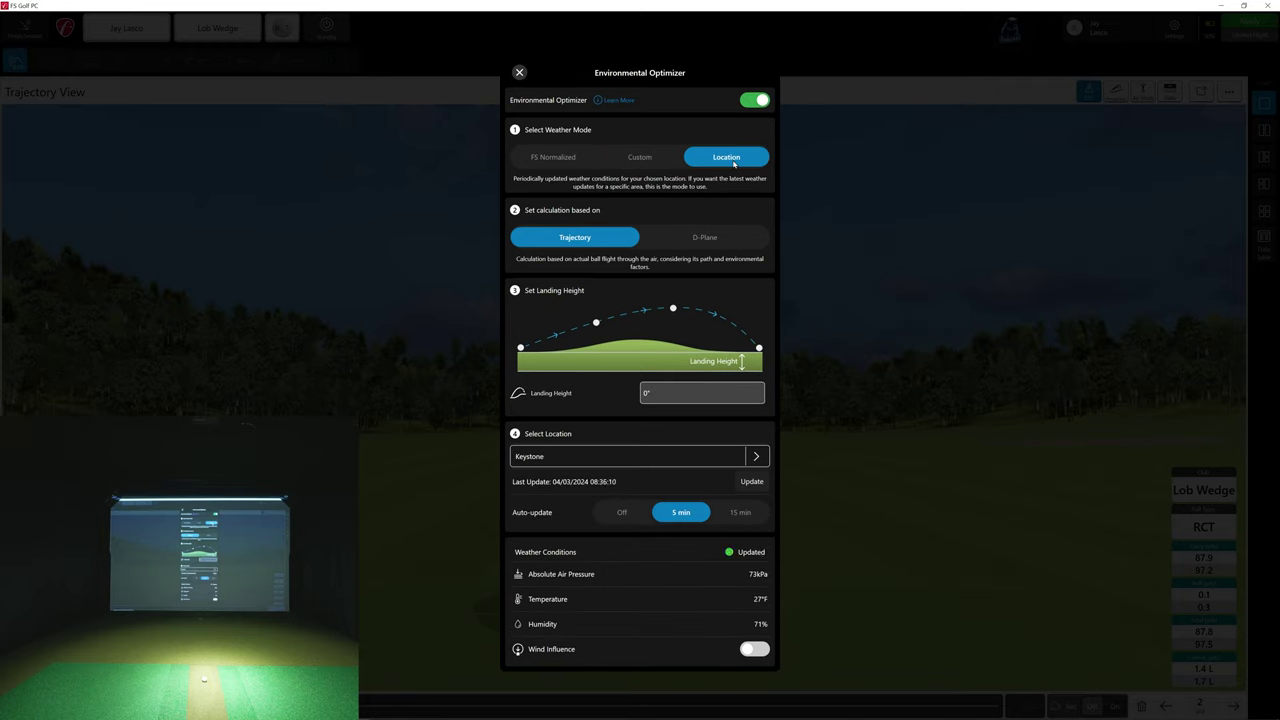
{"action": "left_click", "coordinate": [759, 457]}
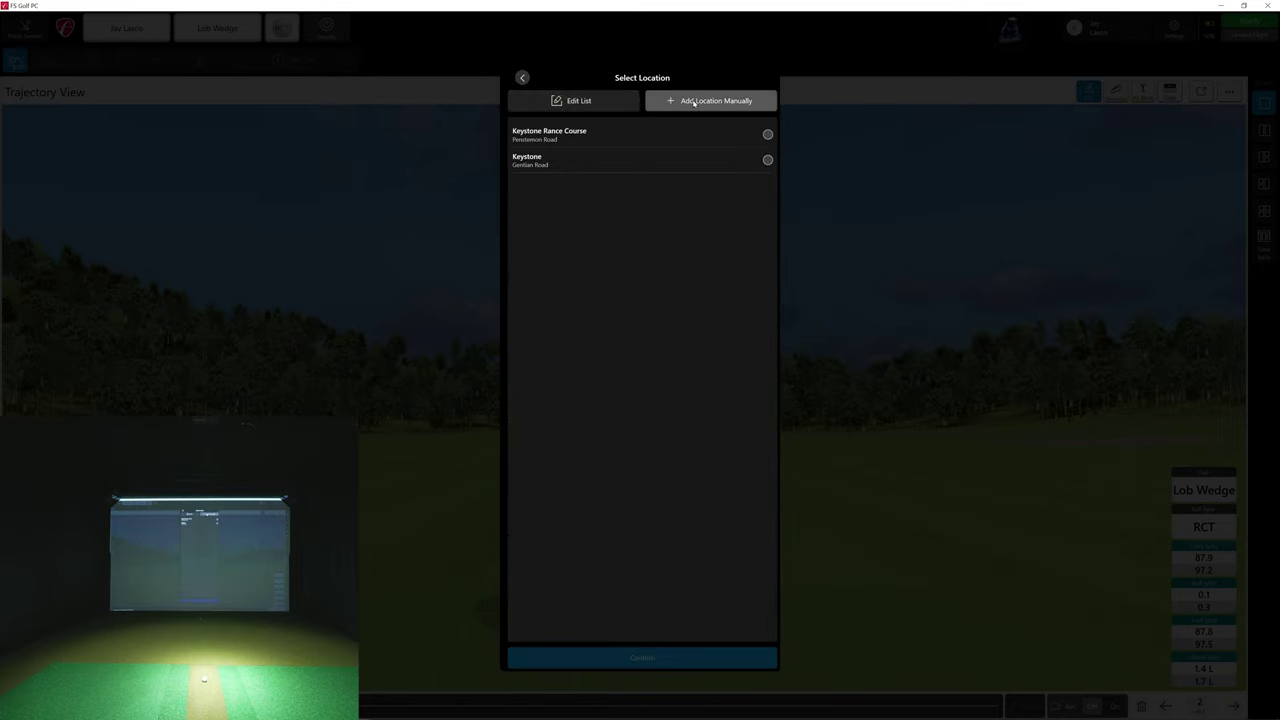
{"action": "left_click", "coordinate": [710, 101]}
{"action": "left_click", "coordinate": [583, 110]}
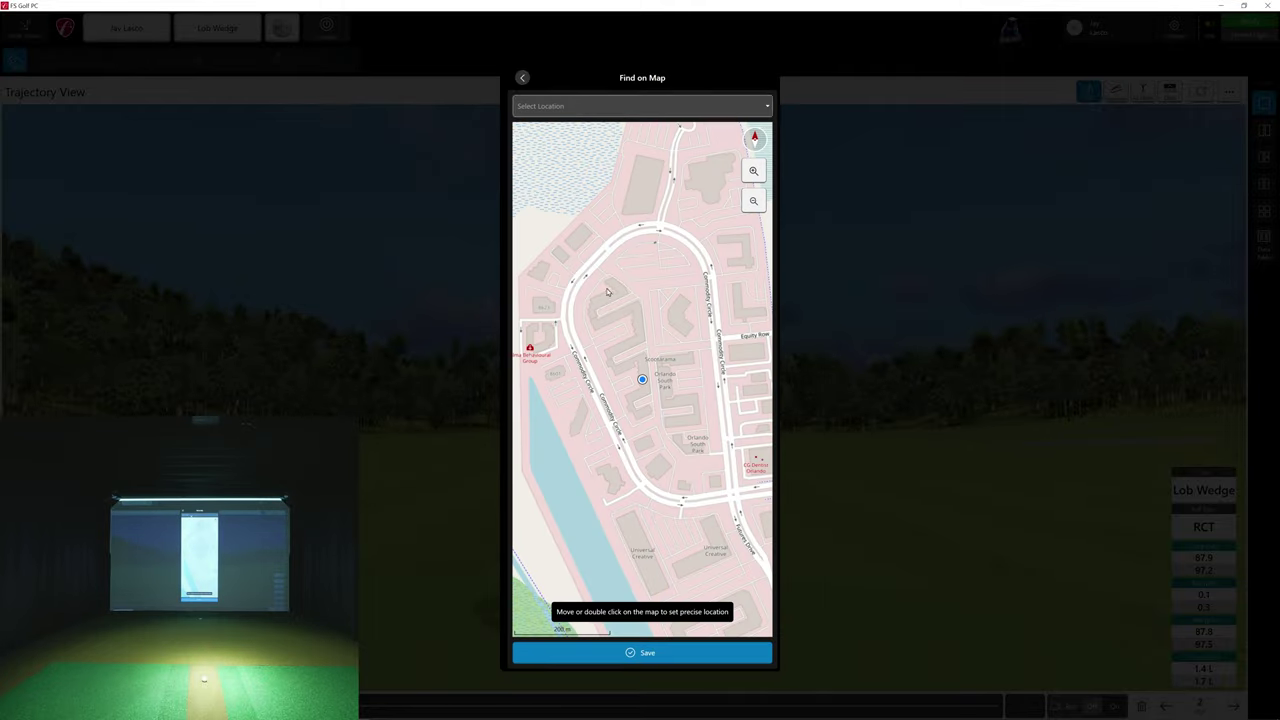
{"action": "scroll", "coordinate": [618, 320], "scroll_direction": "down", "scroll_amount": 10}
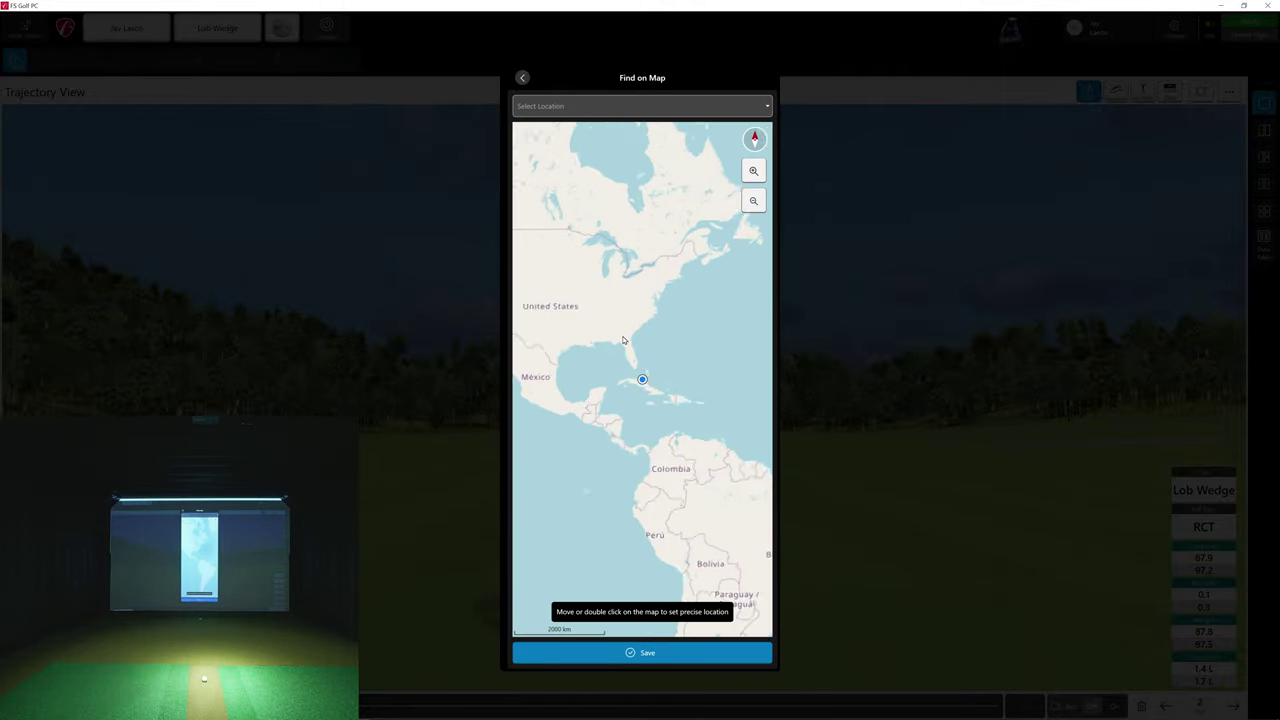
{"action": "scroll", "coordinate": [622, 340], "scroll_direction": "up", "scroll_amount": 5}
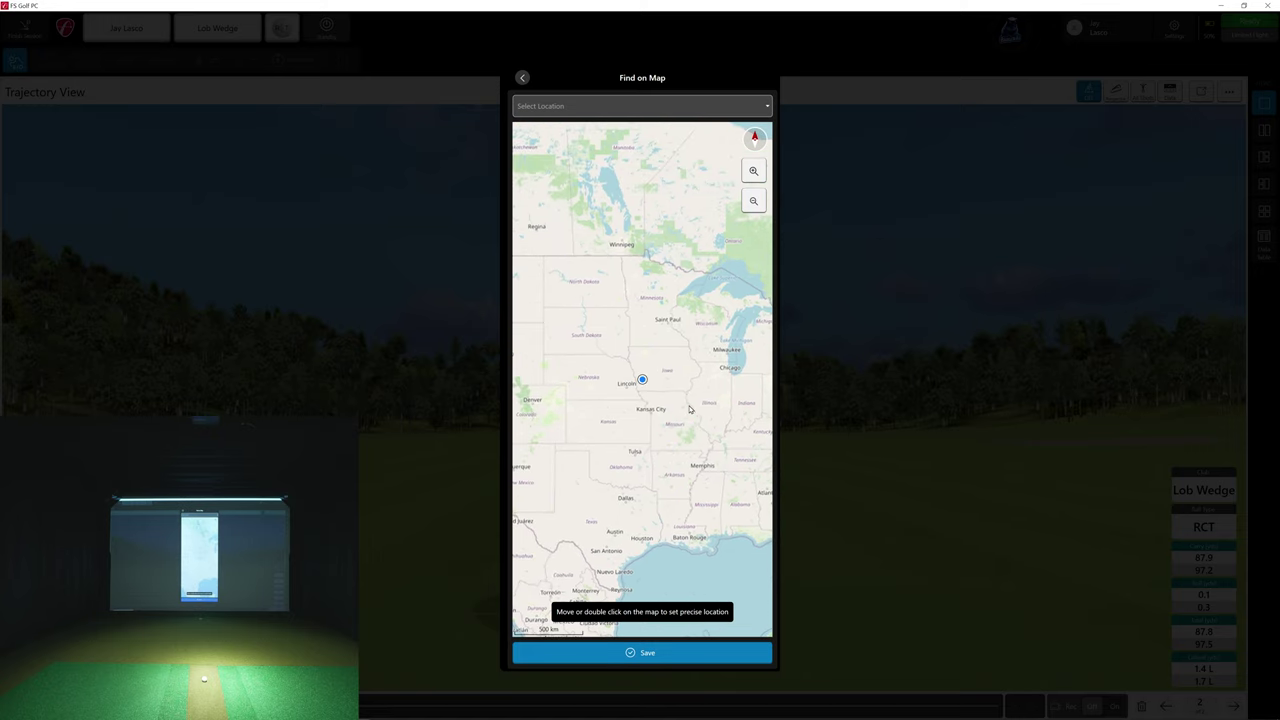
{"action": "left_click_drag", "start_coordinate": [688, 405], "coordinate": [707, 387]}
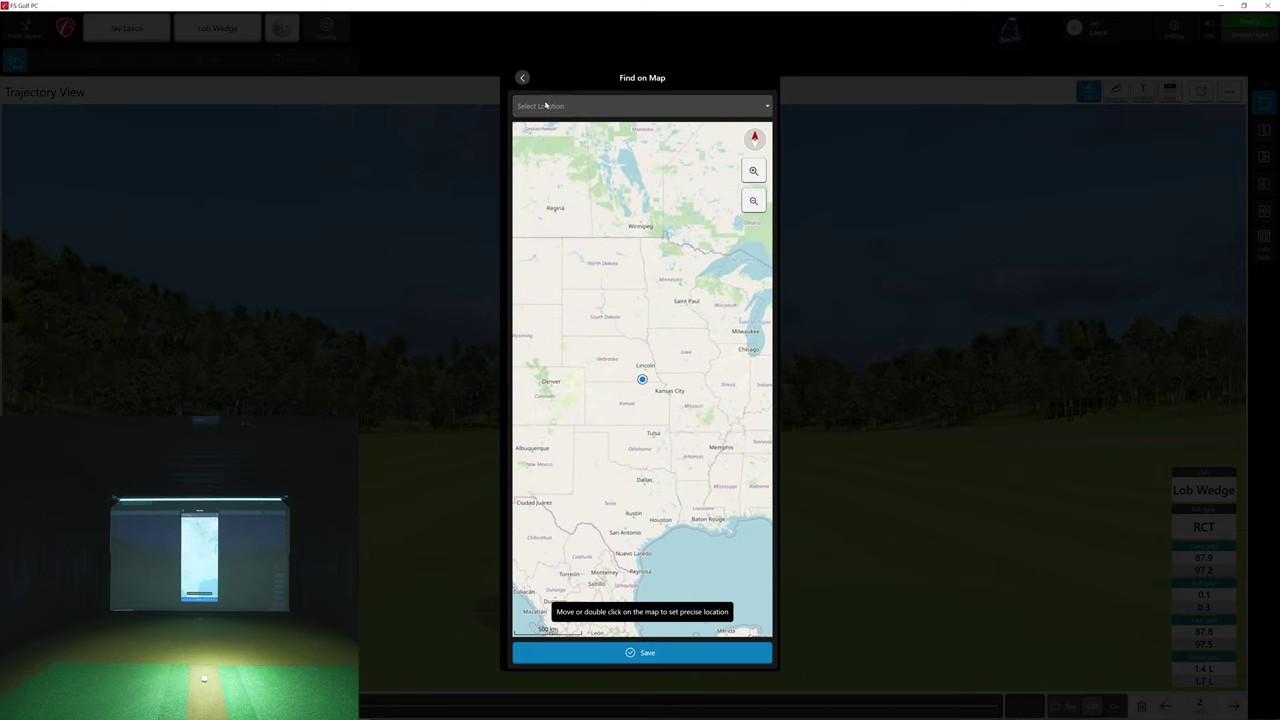
{"action": "left_click", "coordinate": [522, 78]}
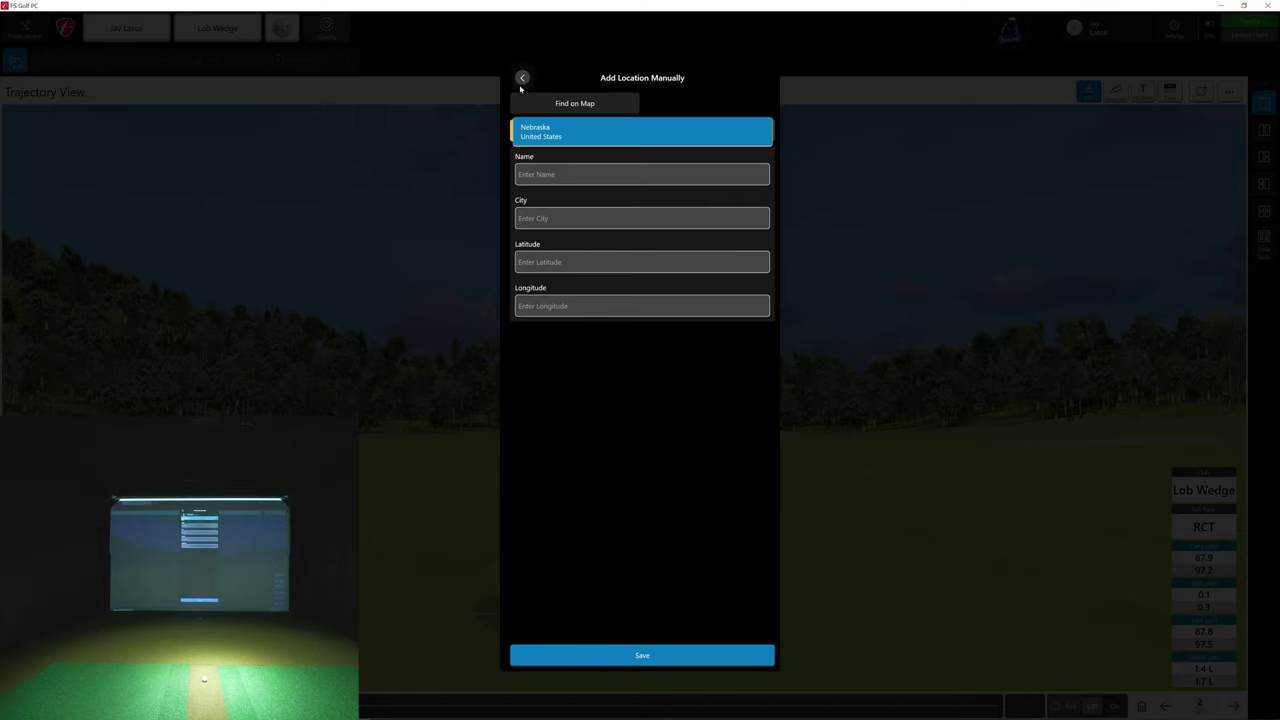
{"action": "left_click", "coordinate": [520, 79]}
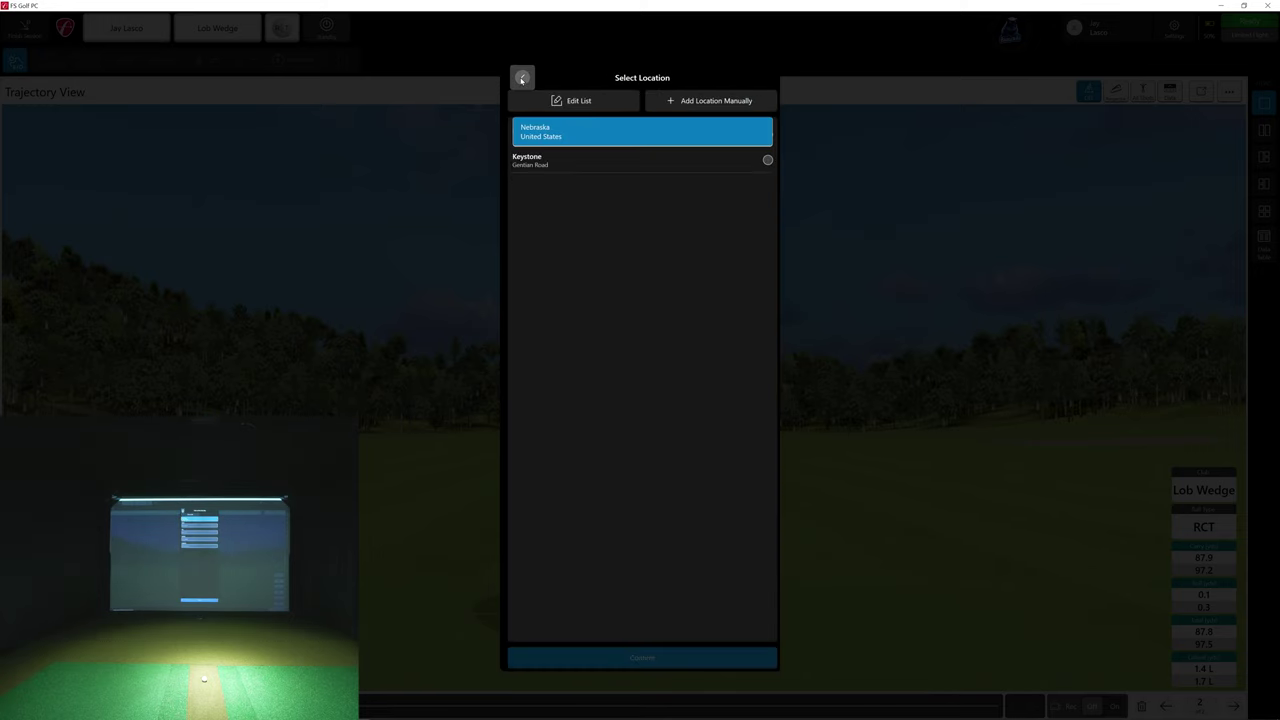
Choose Keystone as the weather location and close the Environmental Optimizer settings.
{"action": "left_click", "coordinate": [594, 164]}
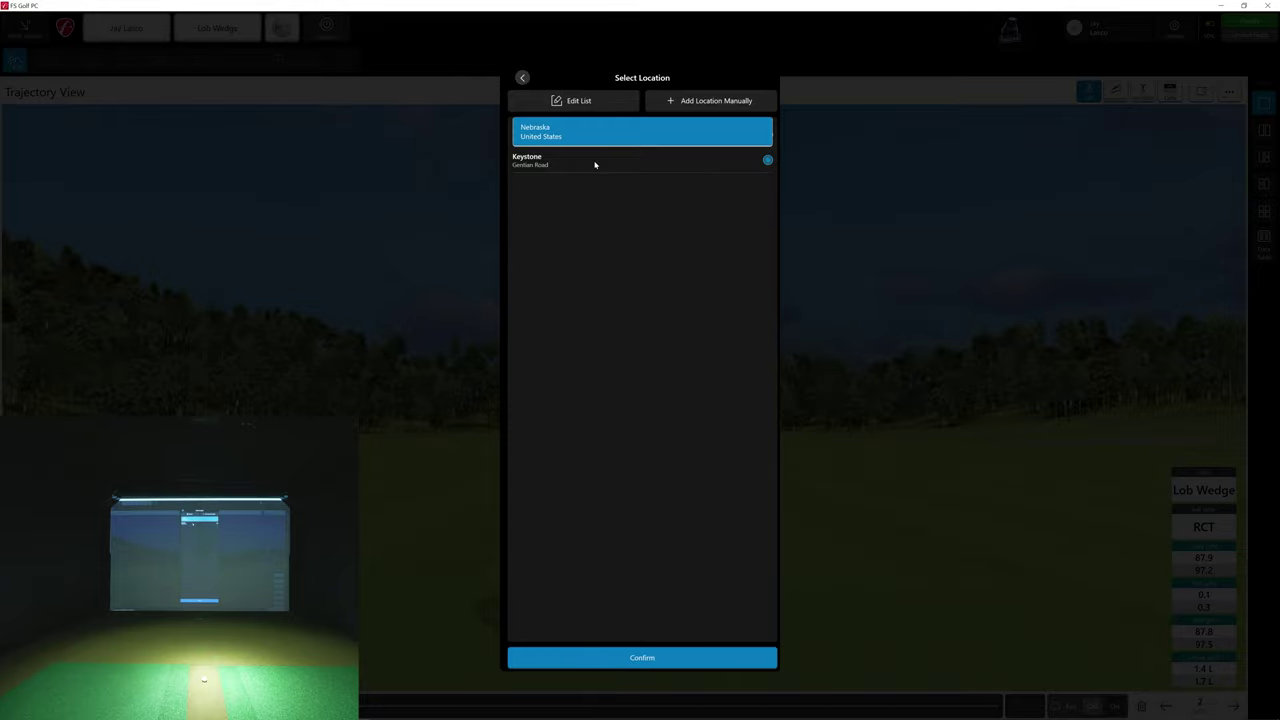
{"action": "left_click", "coordinate": [662, 657]}
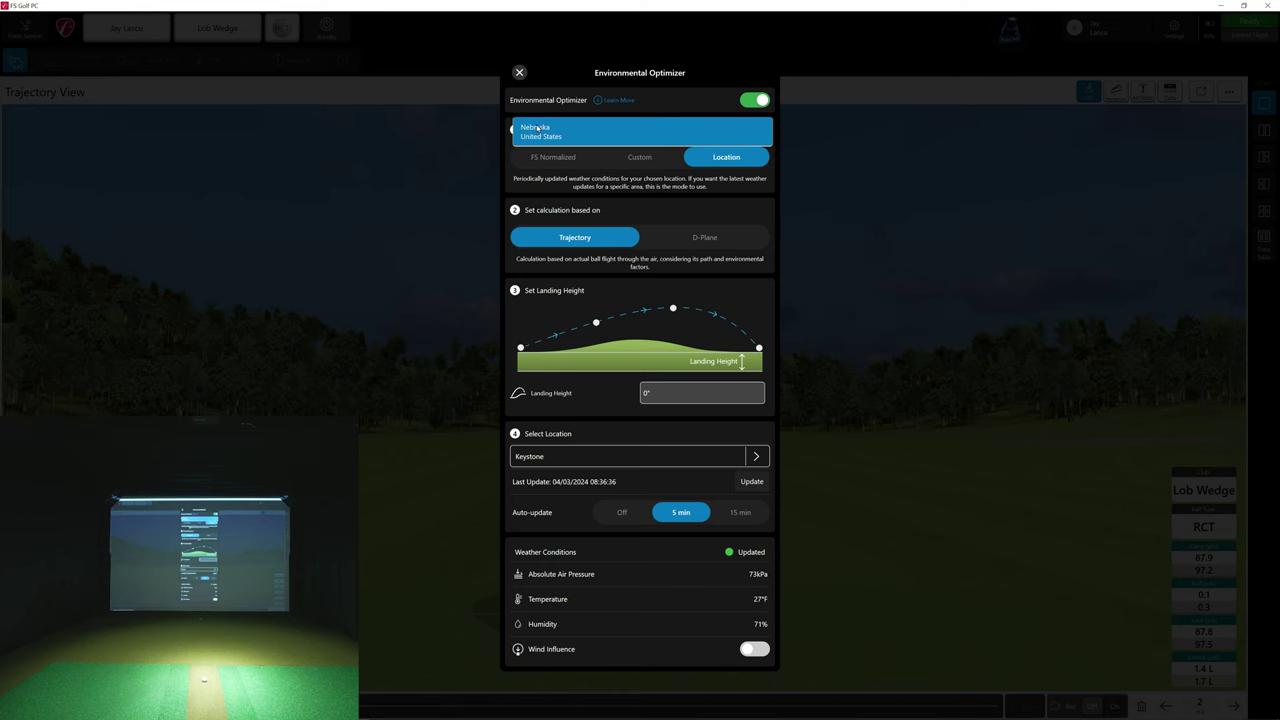
{"action": "left_click", "coordinate": [519, 72]}
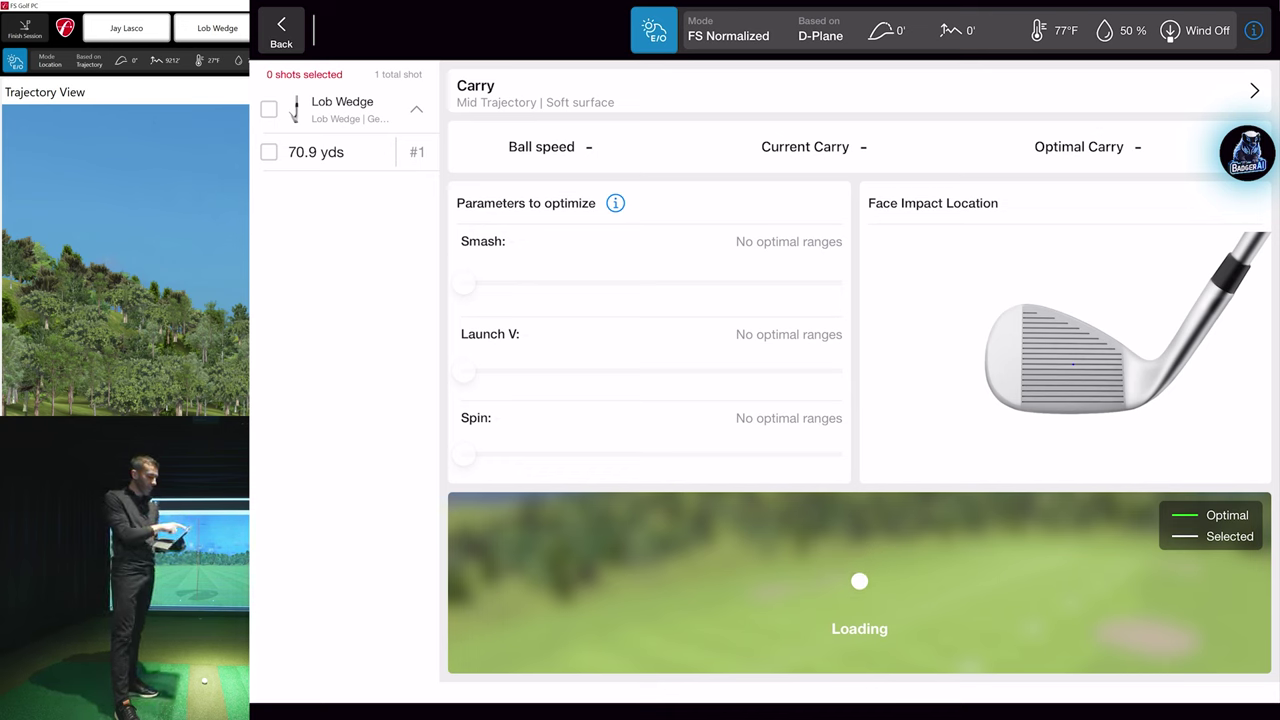
Select the lob wedge shot in the carry optimizer, set its spin to 7131 rpm, and try vertical launch angles of 30.1° and 31.6°.
{"action": "left_click", "coordinate": [268, 151]}
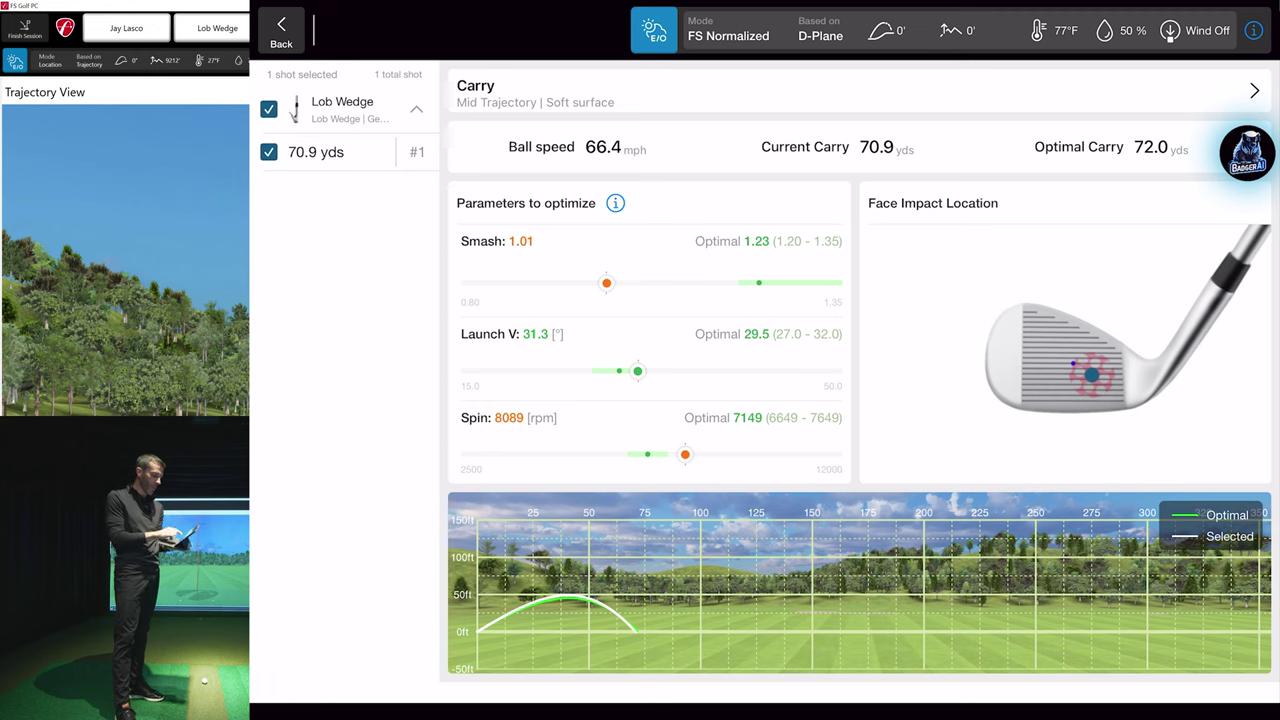
{"action": "left_click_drag", "start_coordinate": [685, 454], "coordinate": [647, 454]}
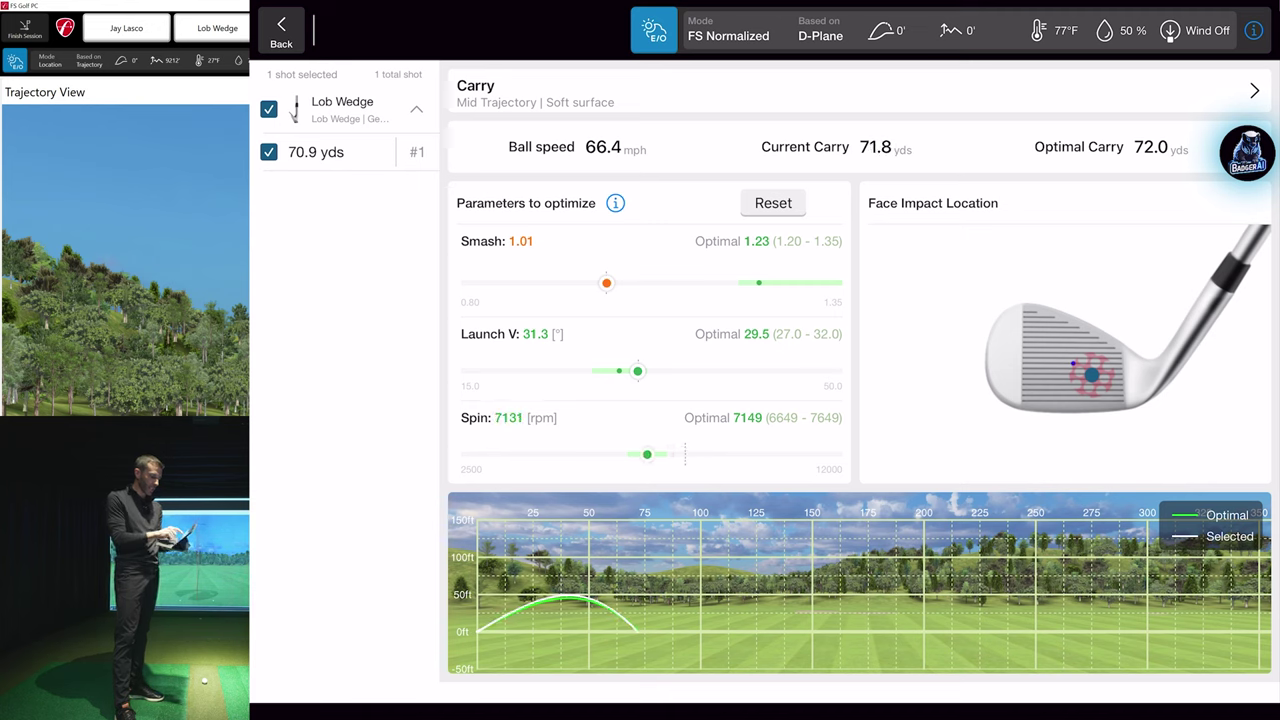
{"action": "mouse_move", "coordinate": [637, 371]}
{"action": "left_mouse_down"}
{"action": "mouse_move", "coordinate": [699, 371]}
{"action": "mouse_move", "coordinate": [625, 371]}
{"action": "left_mouse_up"}
{"action": "mouse_move", "coordinate": [606, 283]}
{"action": "left_mouse_down"}
{"action": "mouse_move", "coordinate": [737, 283]}
{"action": "mouse_move", "coordinate": [605, 283]}
{"action": "left_mouse_up"}
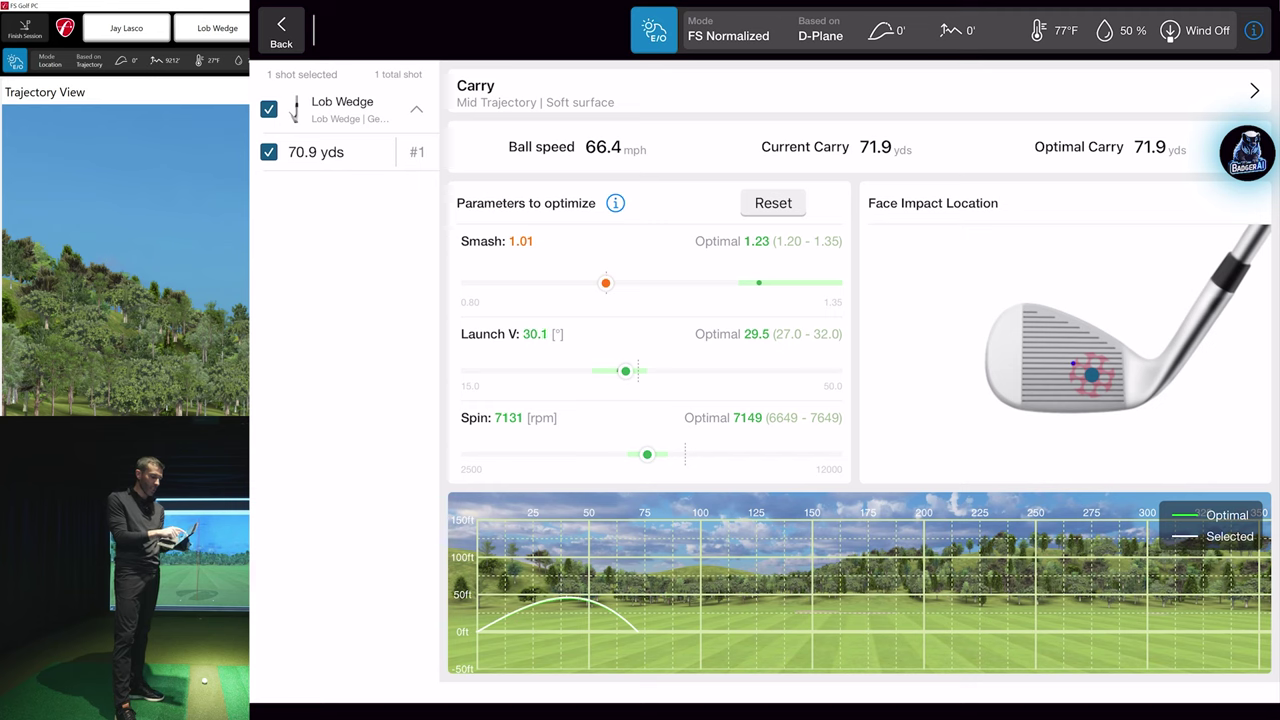
{"action": "mouse_move", "coordinate": [625, 371]}
{"action": "left_mouse_down"}
{"action": "mouse_move", "coordinate": [732, 371]}
{"action": "mouse_move", "coordinate": [564, 371]}
{"action": "mouse_move", "coordinate": [699, 371]}
{"action": "mouse_move", "coordinate": [642, 371]}
{"action": "left_mouse_up"}
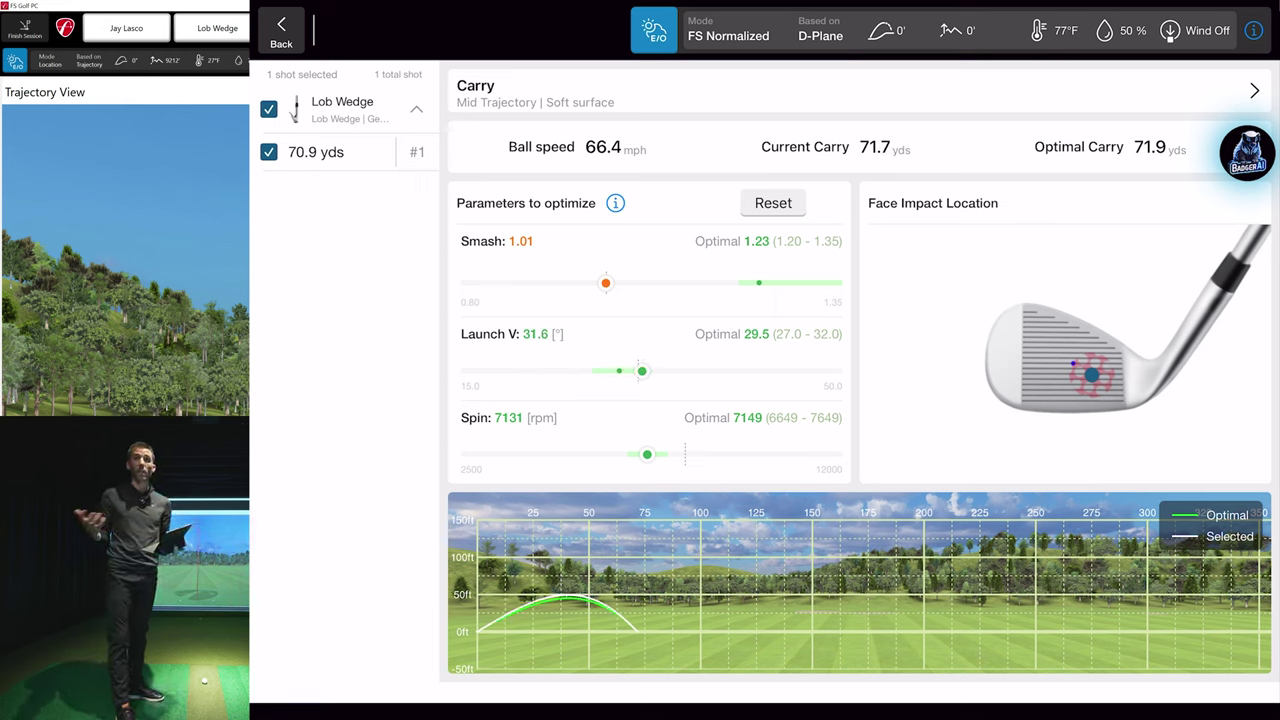